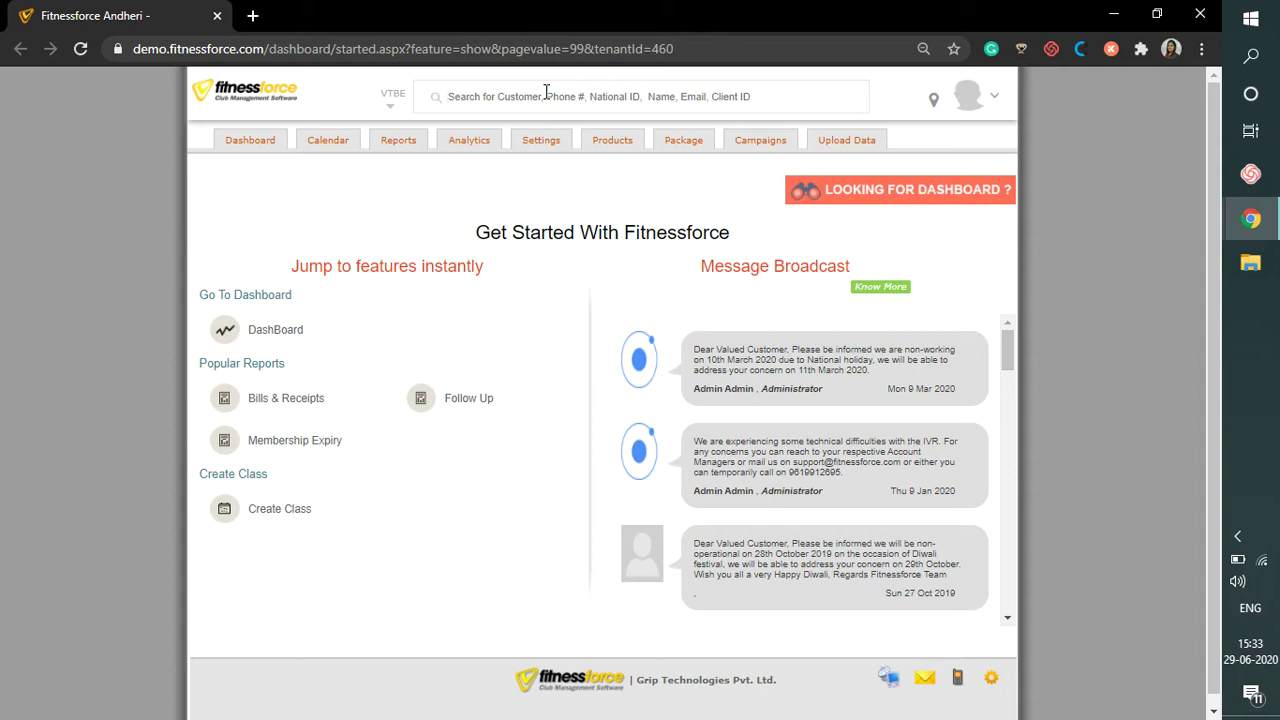
Search for the client by name in the top search box to open his Client Forms record
{"action": "left_click", "coordinate": [546, 92]}
{"action": "type", "text": "Ramesh"}
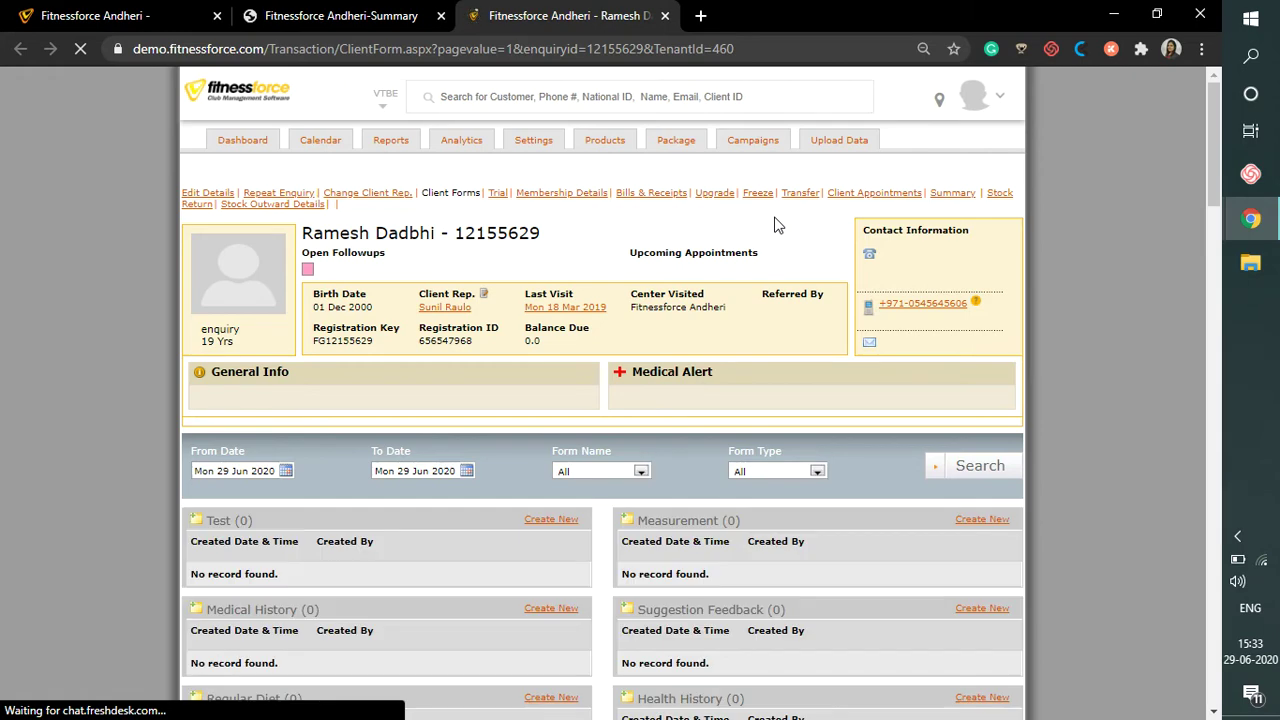
Scroll down the Client Forms page to reveal the Photo Id panel
{"action": "scroll", "coordinate": [760, 518], "scroll_direction": "down", "scroll_amount": 1}
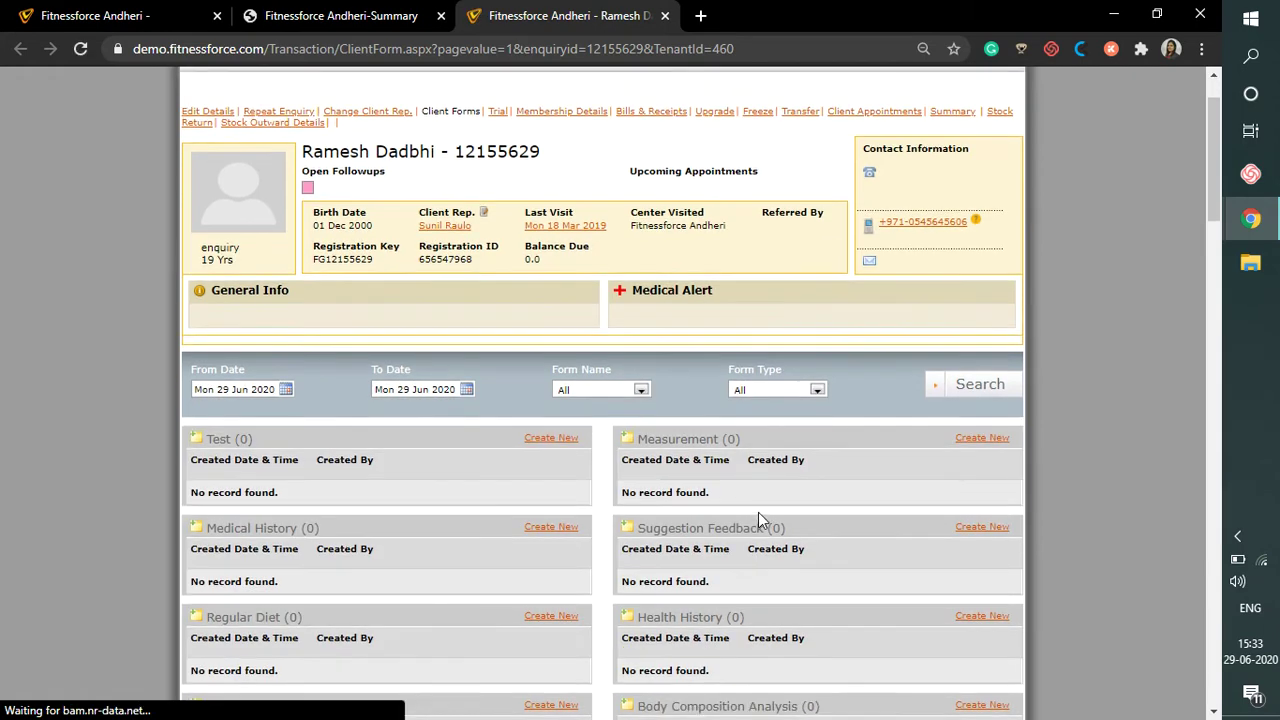
{"action": "scroll", "coordinate": [758, 512], "scroll_direction": "down", "scroll_amount": 20}
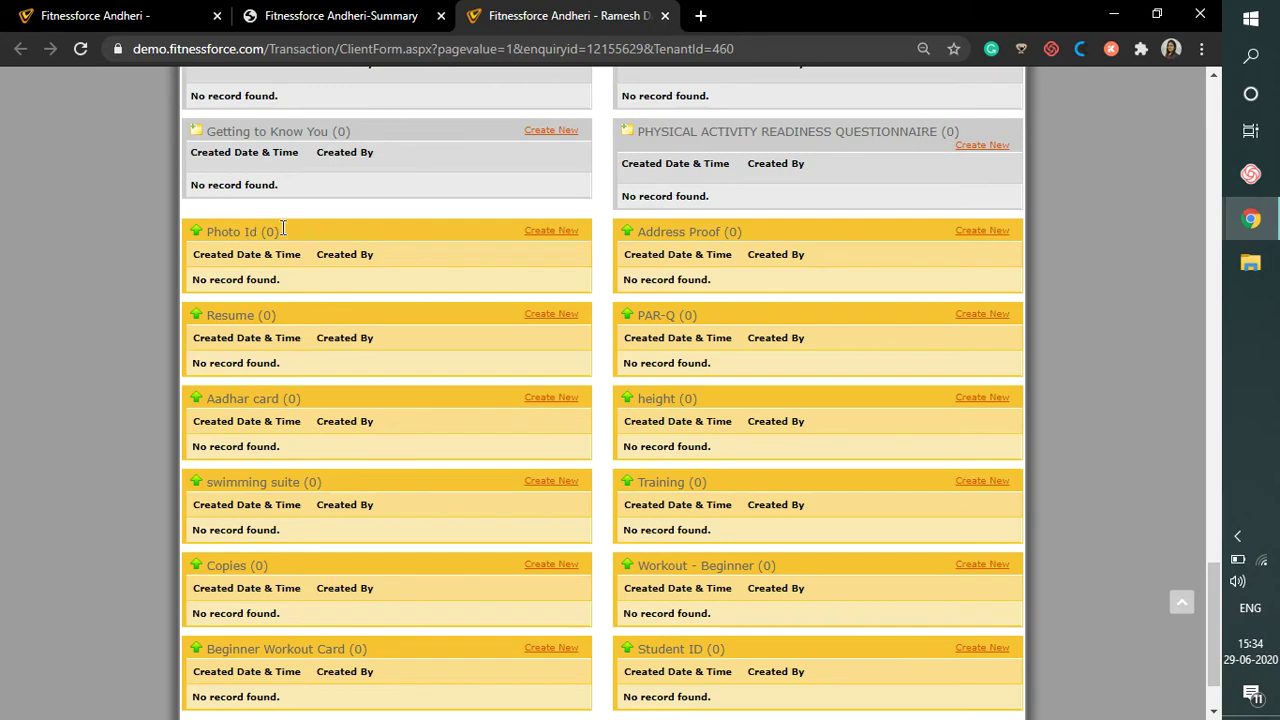
Start a new Photo Id form and attach the file Photo ID - Demo.png from Downloads
{"action": "left_click", "coordinate": [547, 236]}
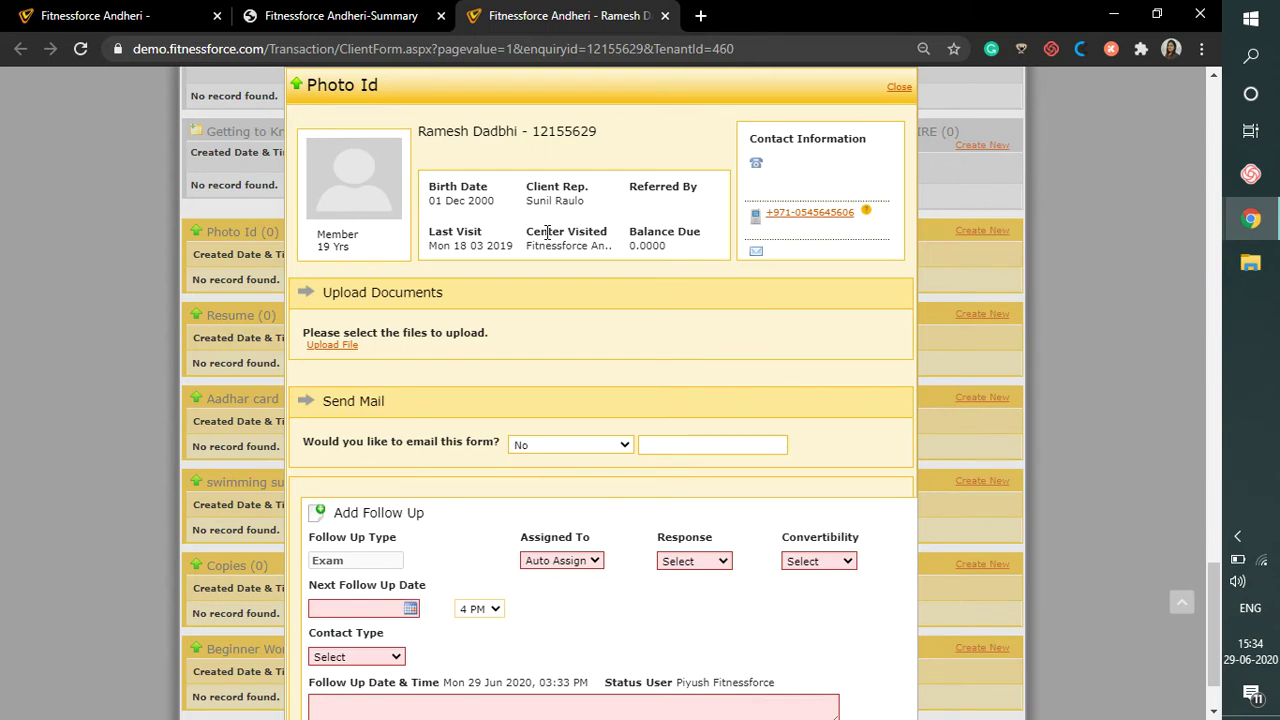
{"action": "left_click", "coordinate": [344, 347]}
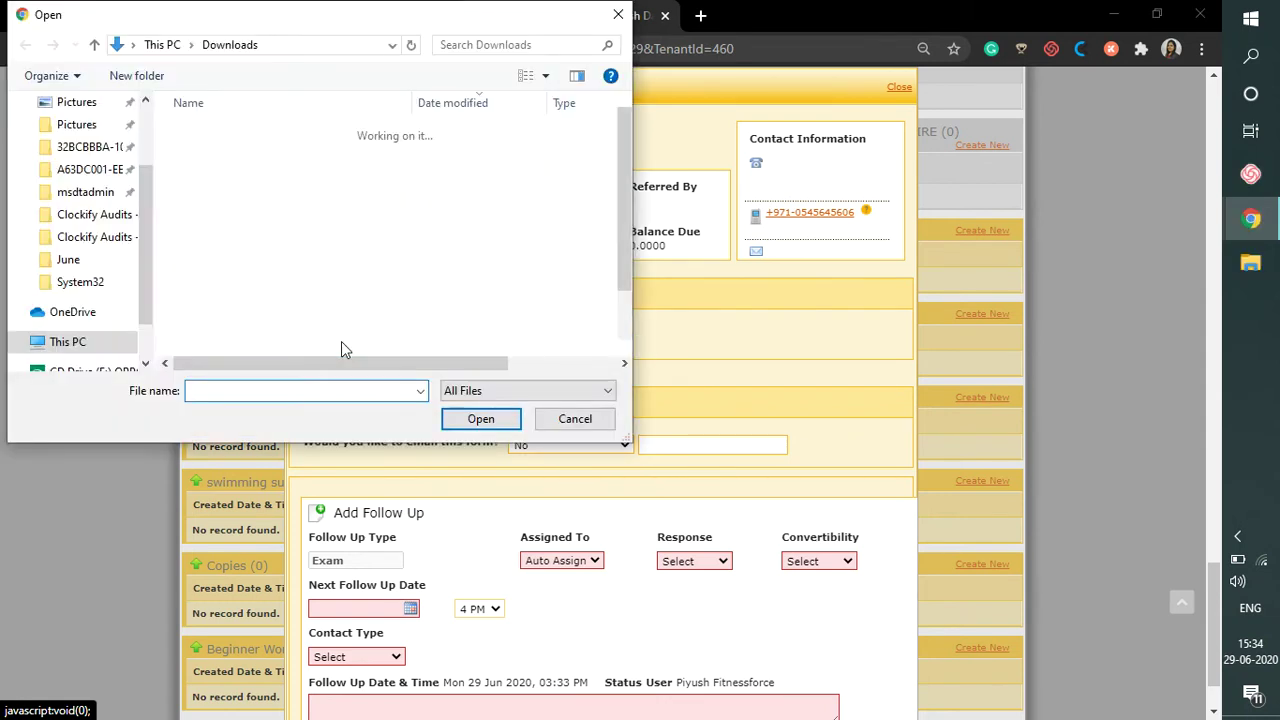
{"action": "left_click", "coordinate": [366, 162]}
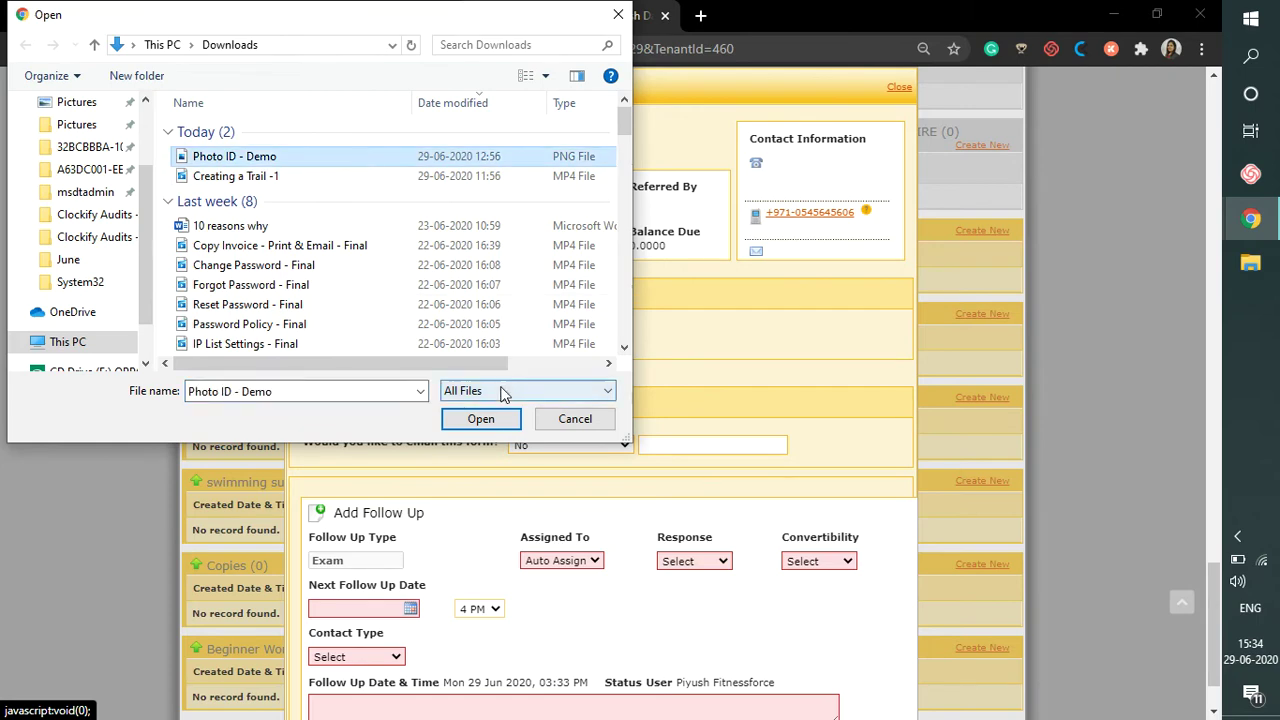
{"action": "left_click", "coordinate": [490, 424]}
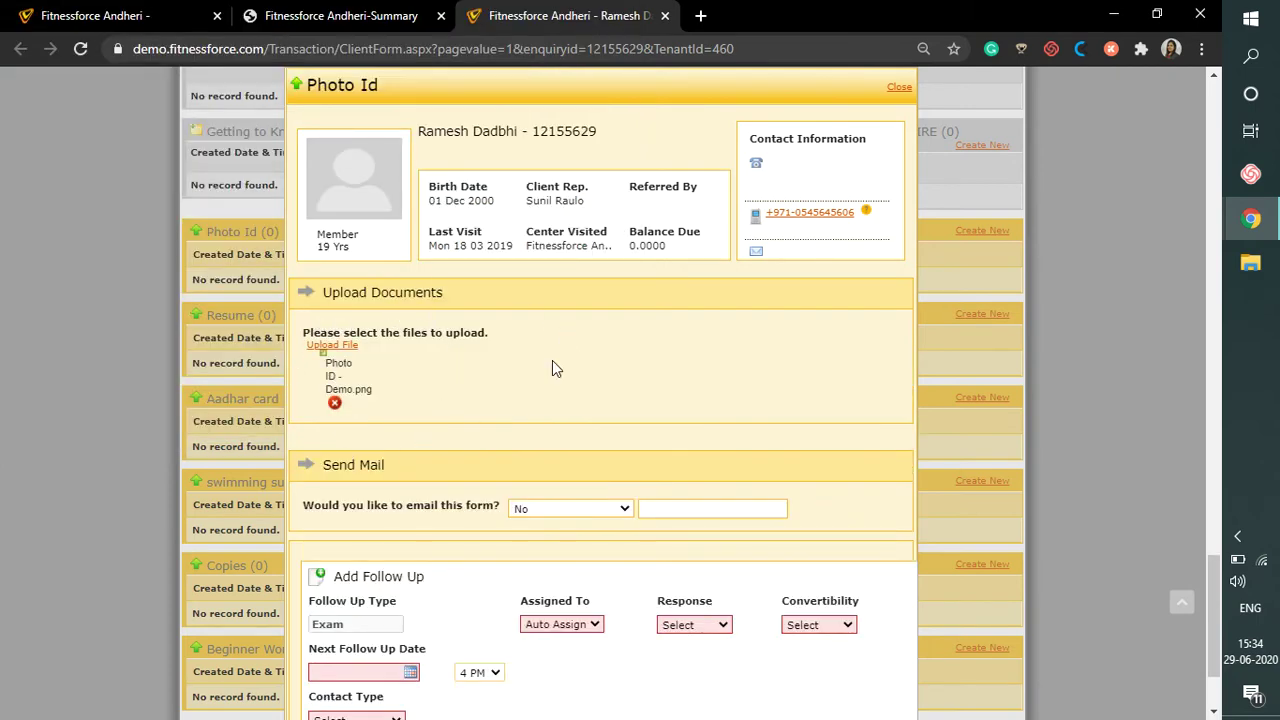
Set 'Would you like to email this form?' to Yes and enter the client's e-mail address
{"action": "scroll", "coordinate": [552, 362], "scroll_direction": "down", "scroll_amount": 3}
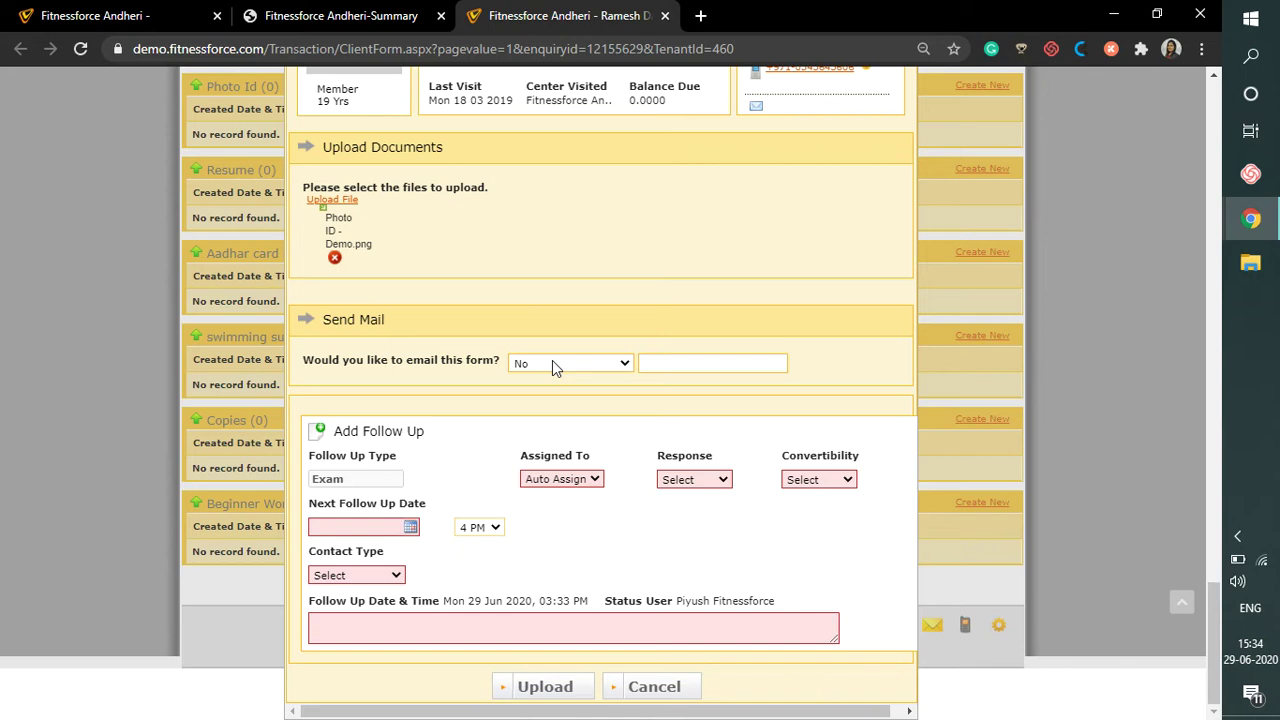
{"action": "left_click", "coordinate": [564, 368]}
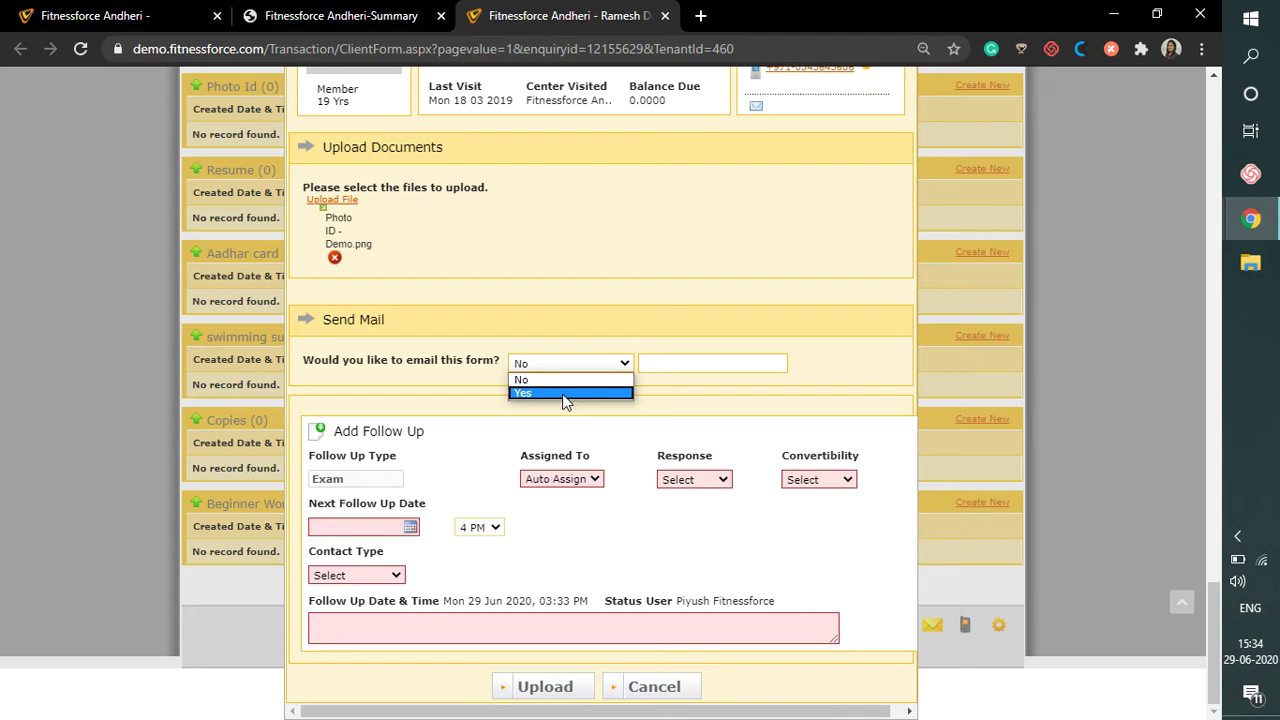
{"action": "left_click", "coordinate": [564, 394]}
{"action": "left_click", "coordinate": [749, 369]}
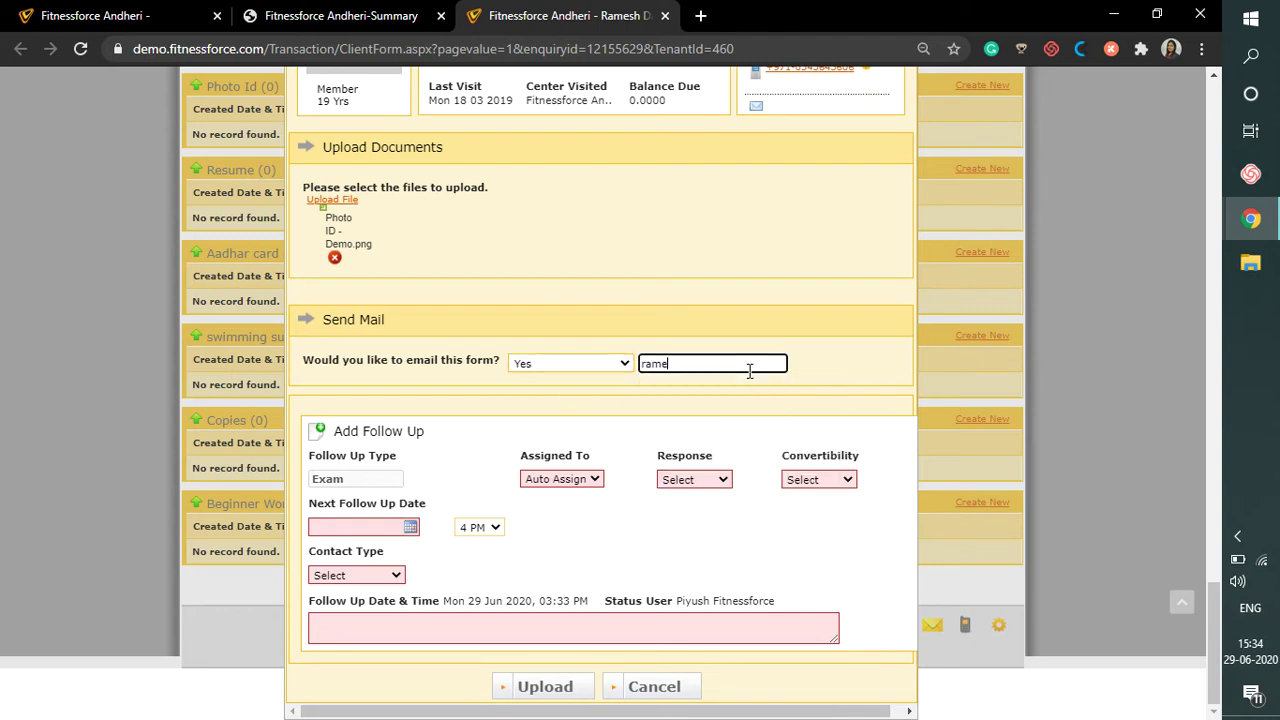
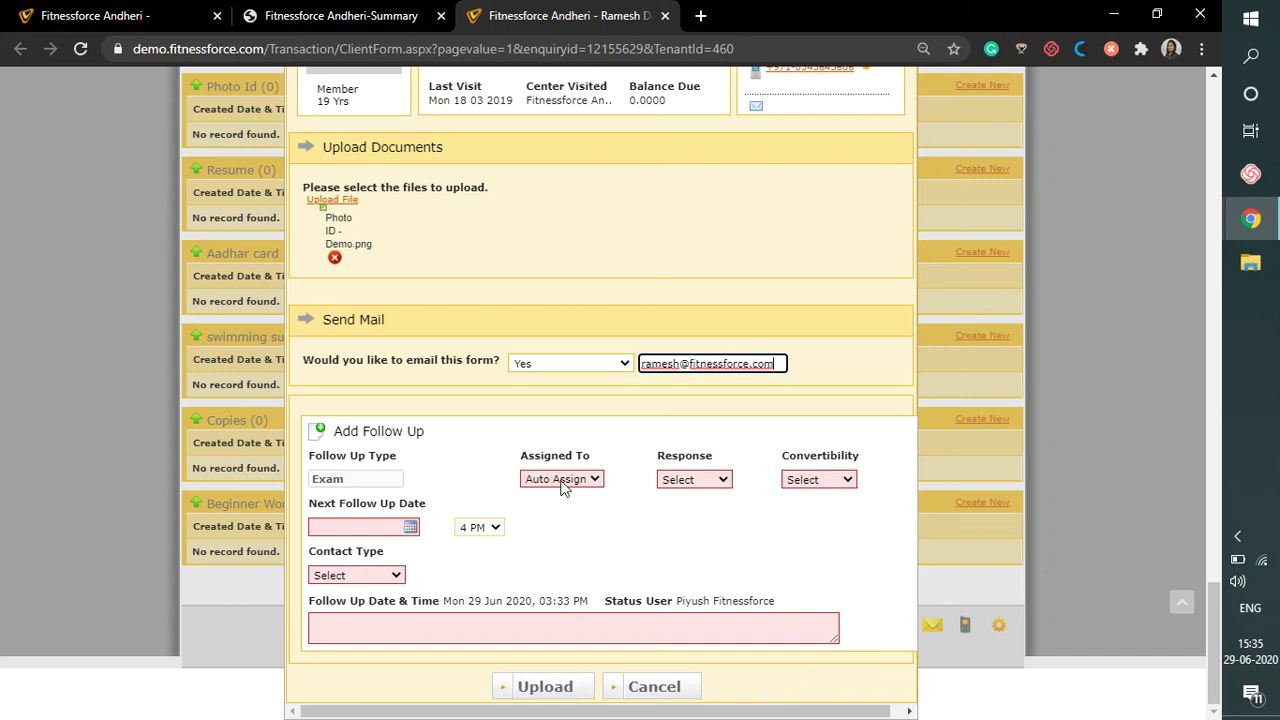
Set the follow-up response to Follow Up Again and convertibility to Hot
{"action": "left_click", "coordinate": [680, 480]}
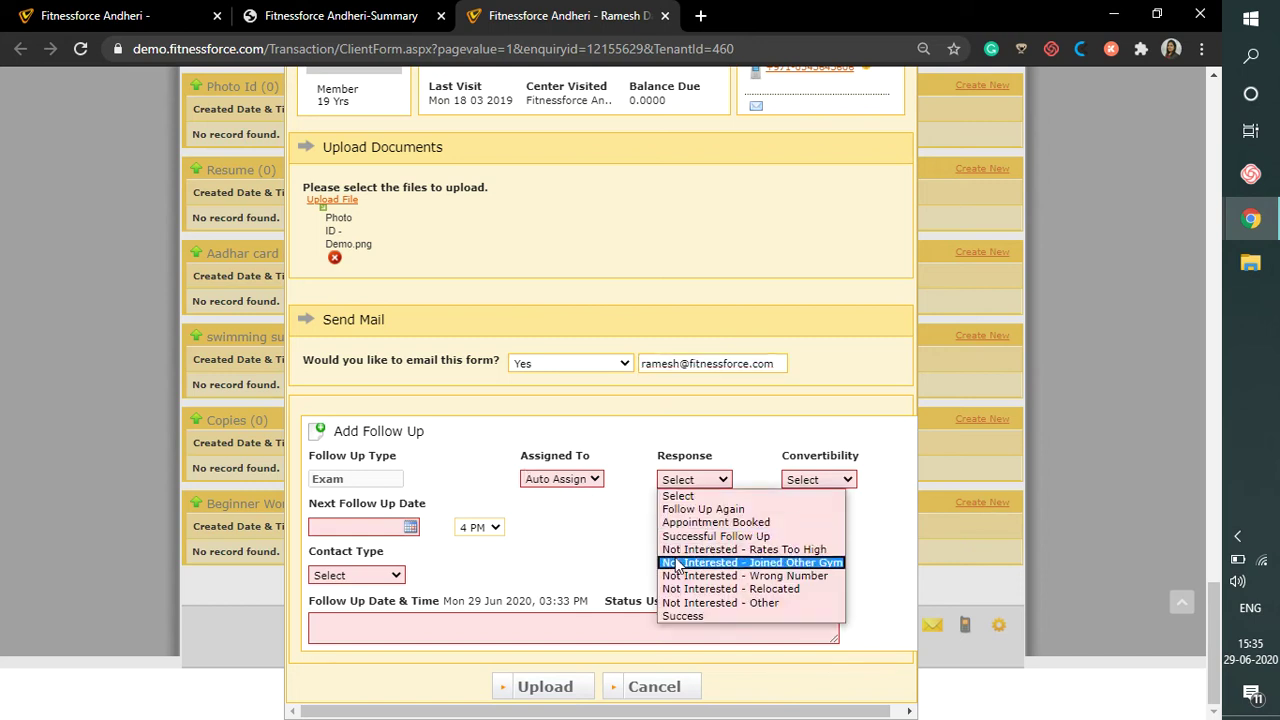
{"action": "left_click", "coordinate": [700, 509]}
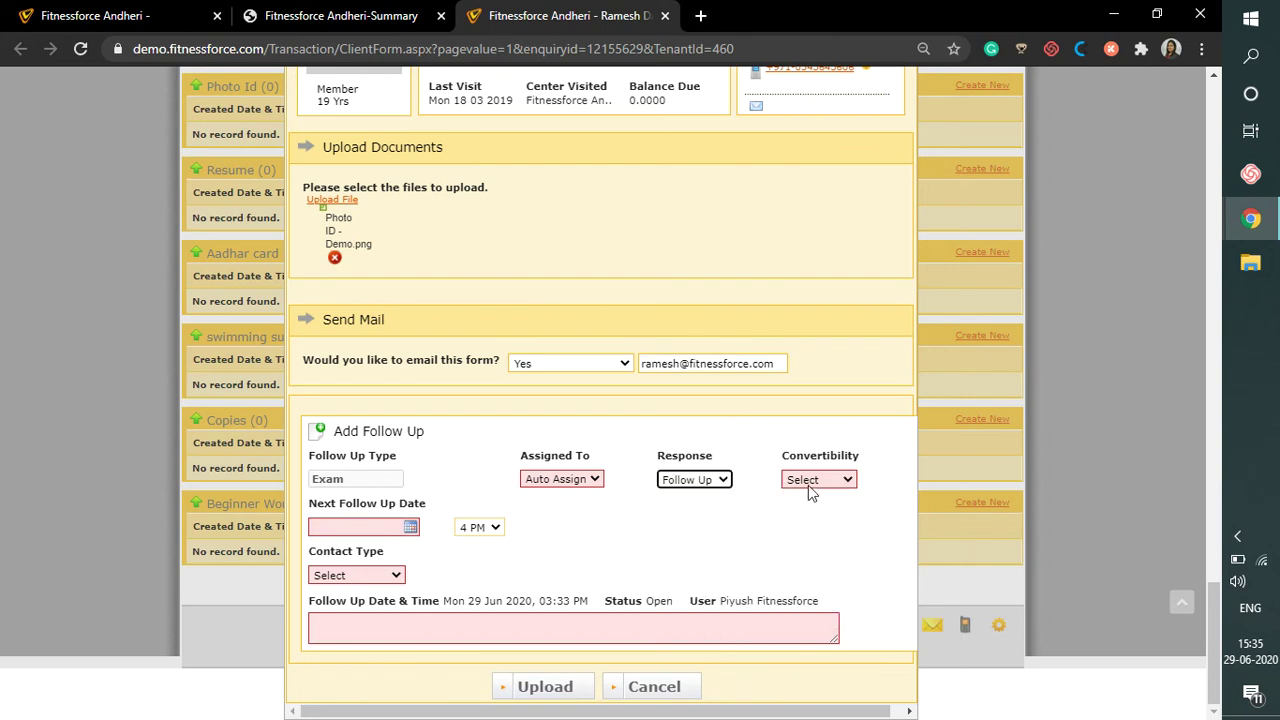
{"action": "left_click", "coordinate": [808, 482]}
{"action": "left_click", "coordinate": [805, 536]}
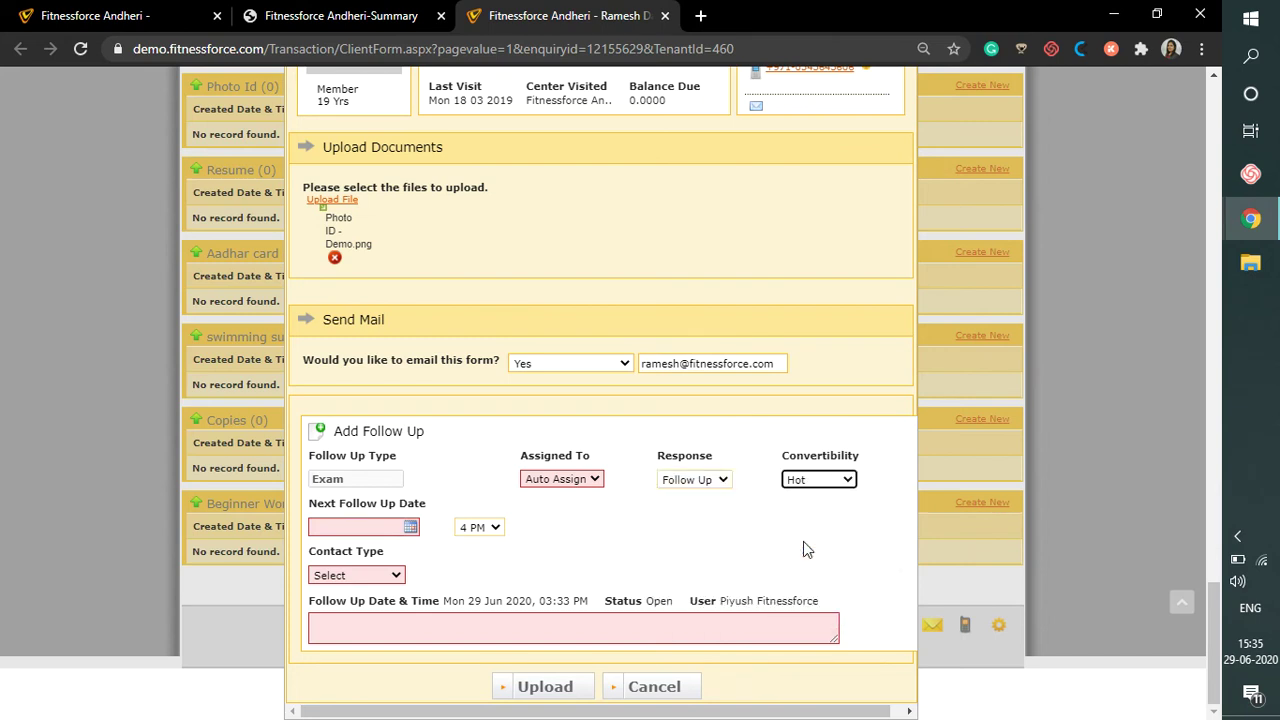
Set the next follow-up date to 8 July 2020 using the calendar
{"action": "left_click", "coordinate": [368, 527]}
{"action": "type", "text": "Date"}
{"action": "left_click", "coordinate": [410, 527]}
{"action": "left_click", "coordinate": [410, 530]}
{"action": "left_click", "coordinate": [410, 530]}
{"action": "left_click", "coordinate": [360, 549]}
{"action": "left_click", "coordinate": [358, 568]}
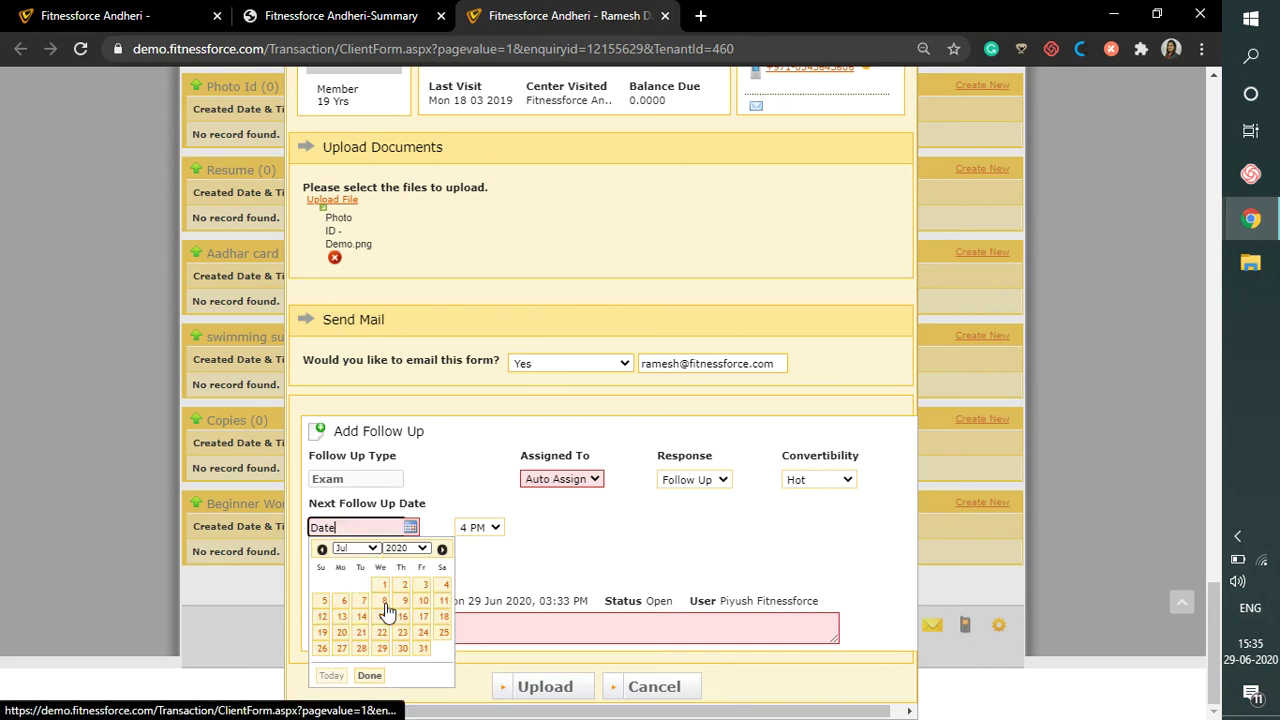
{"action": "left_click", "coordinate": [384, 601]}
Choose Phone as contact type and add the note 'Body Measurement Upload form'
{"action": "left_click", "coordinate": [388, 576]}
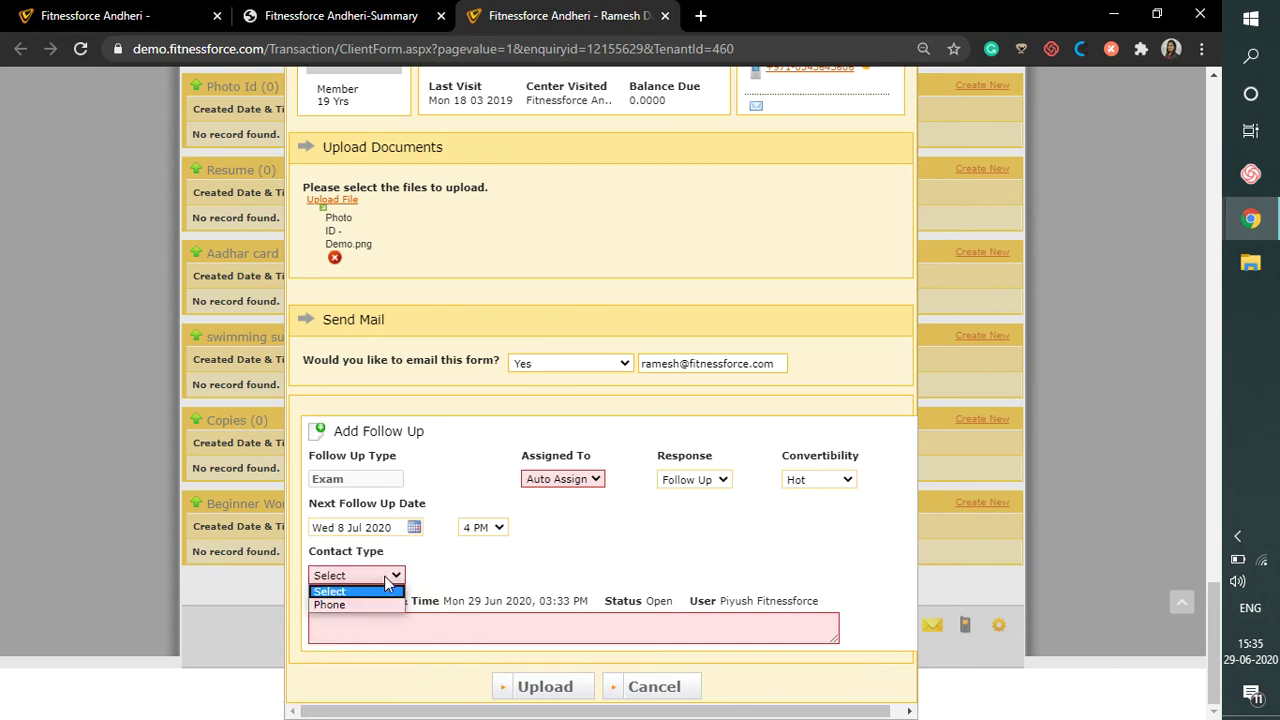
{"action": "double_click", "coordinate": [380, 596]}
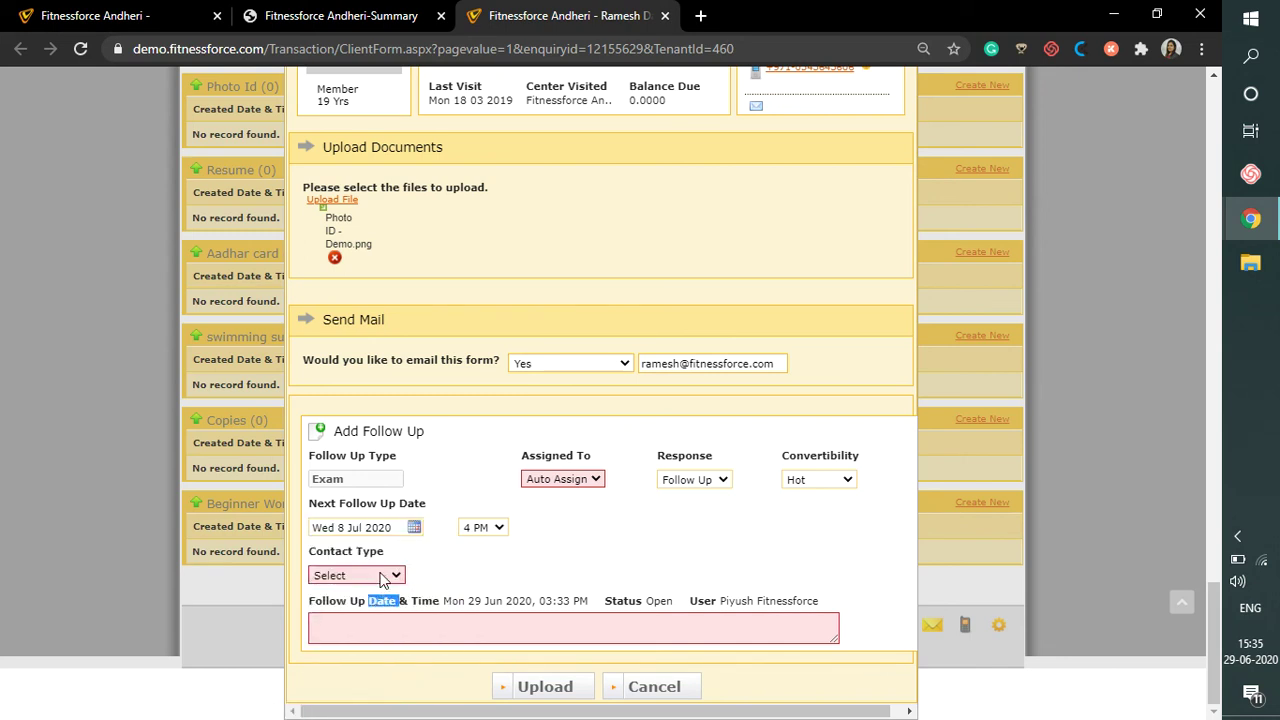
{"action": "left_click", "coordinate": [382, 576]}
{"action": "left_click", "coordinate": [380, 604]}
{"action": "left_click", "coordinate": [369, 628]}
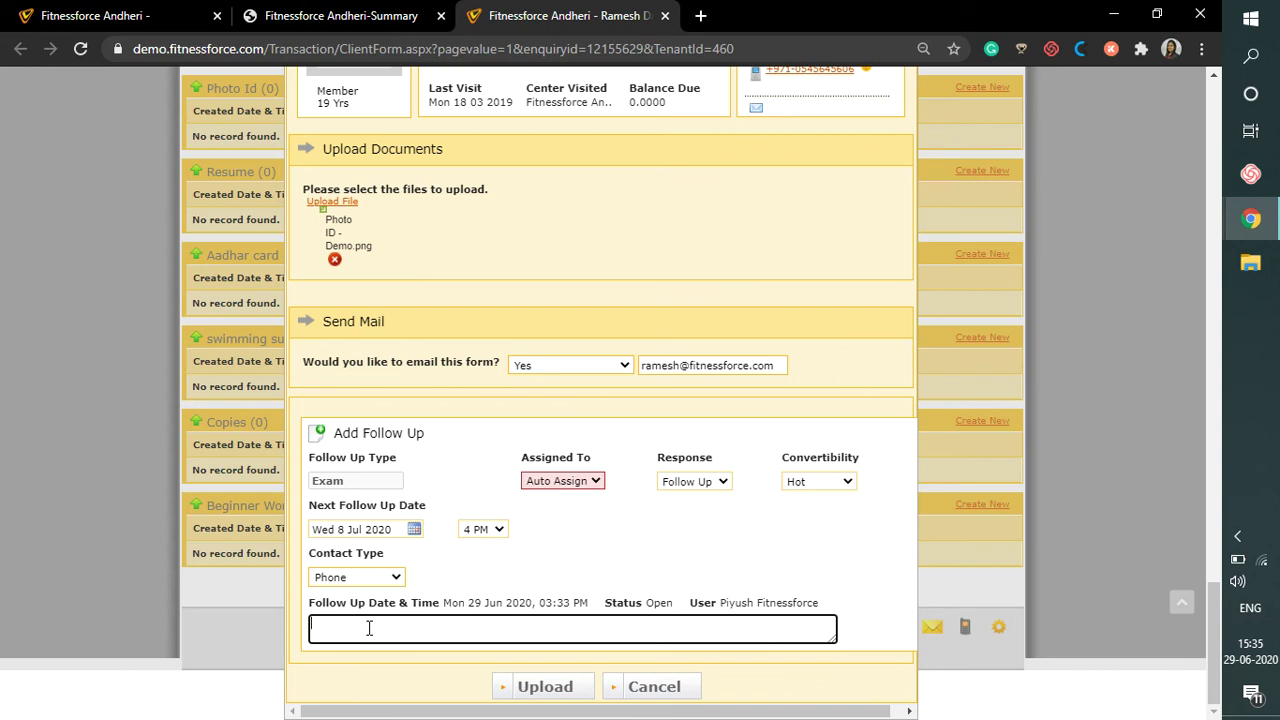
{"action": "type", "text": "Body Measurement Uploa"}
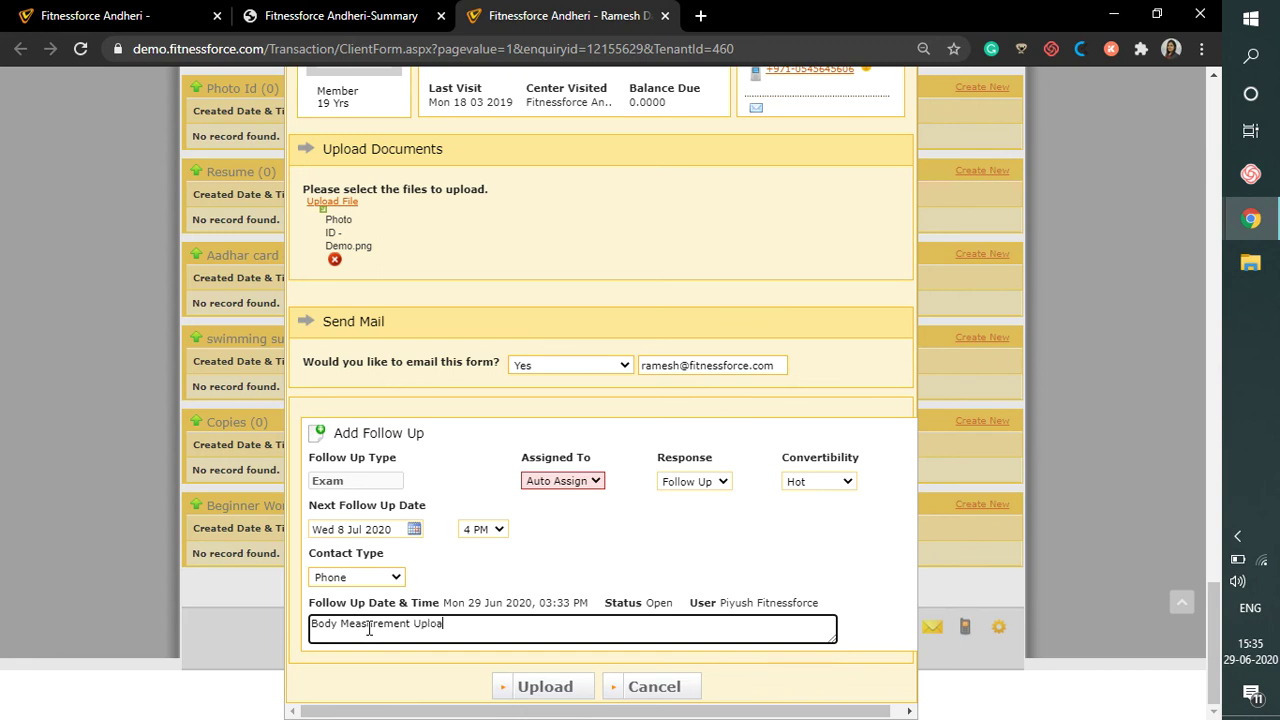
{"action": "type", "text": "d form"}
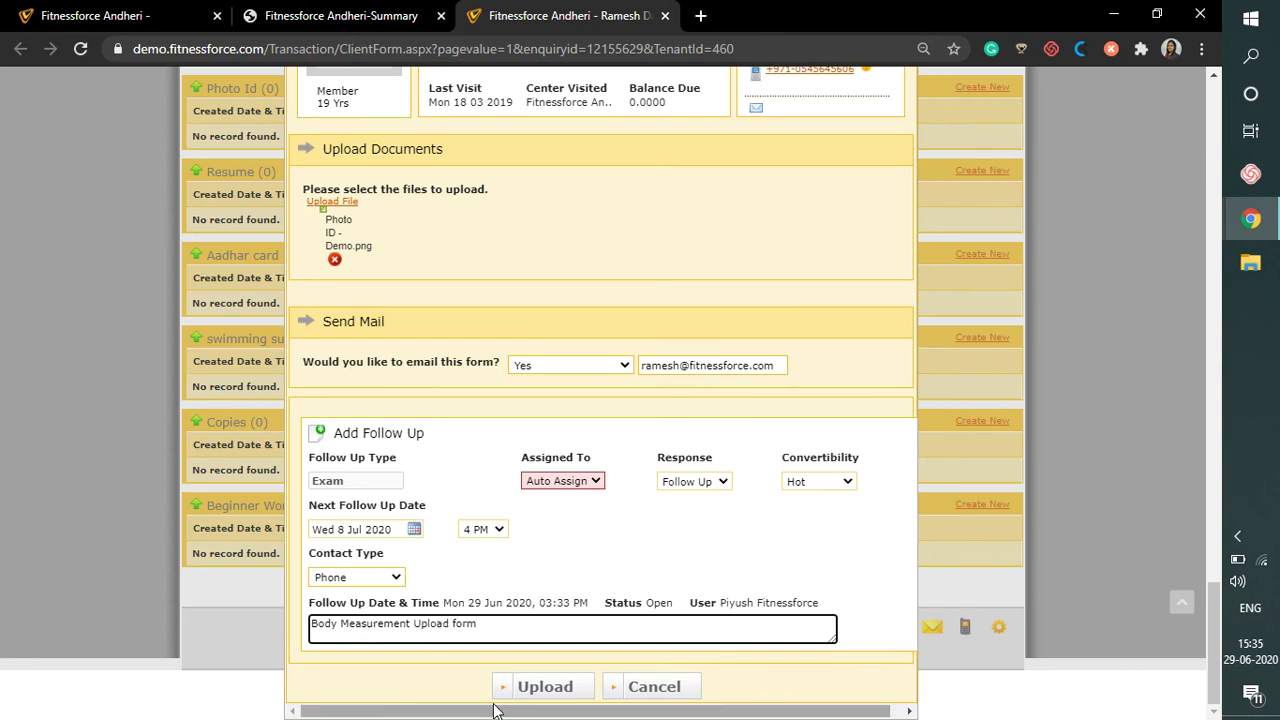
Upload the Photo Id form and acknowledge the saved follow-up confirmation
{"action": "left_click", "coordinate": [535, 697]}
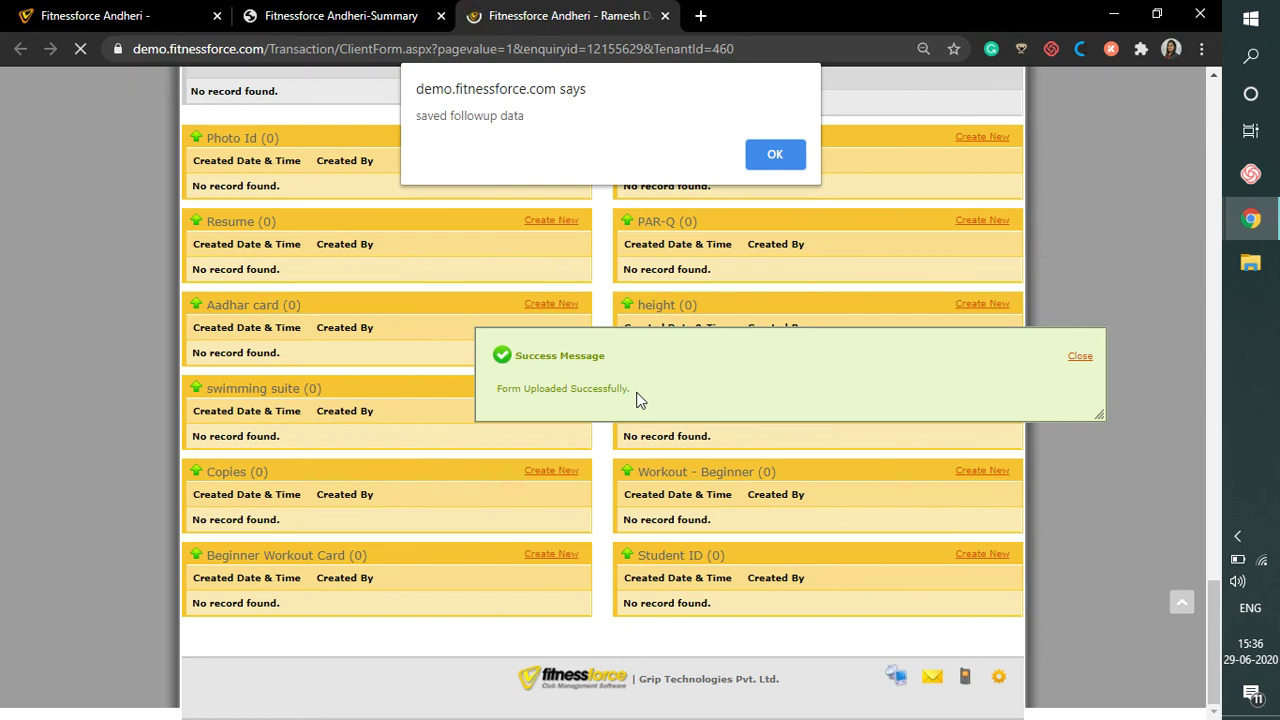
{"action": "left_click", "coordinate": [773, 154]}
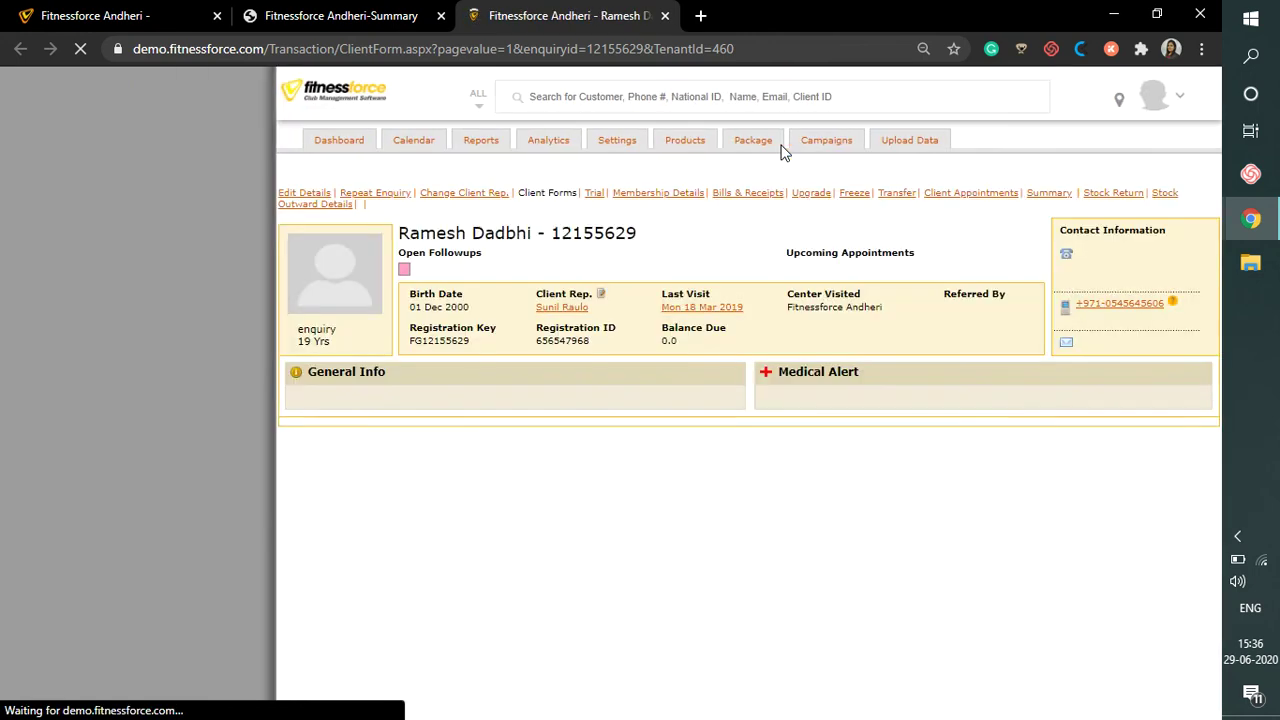